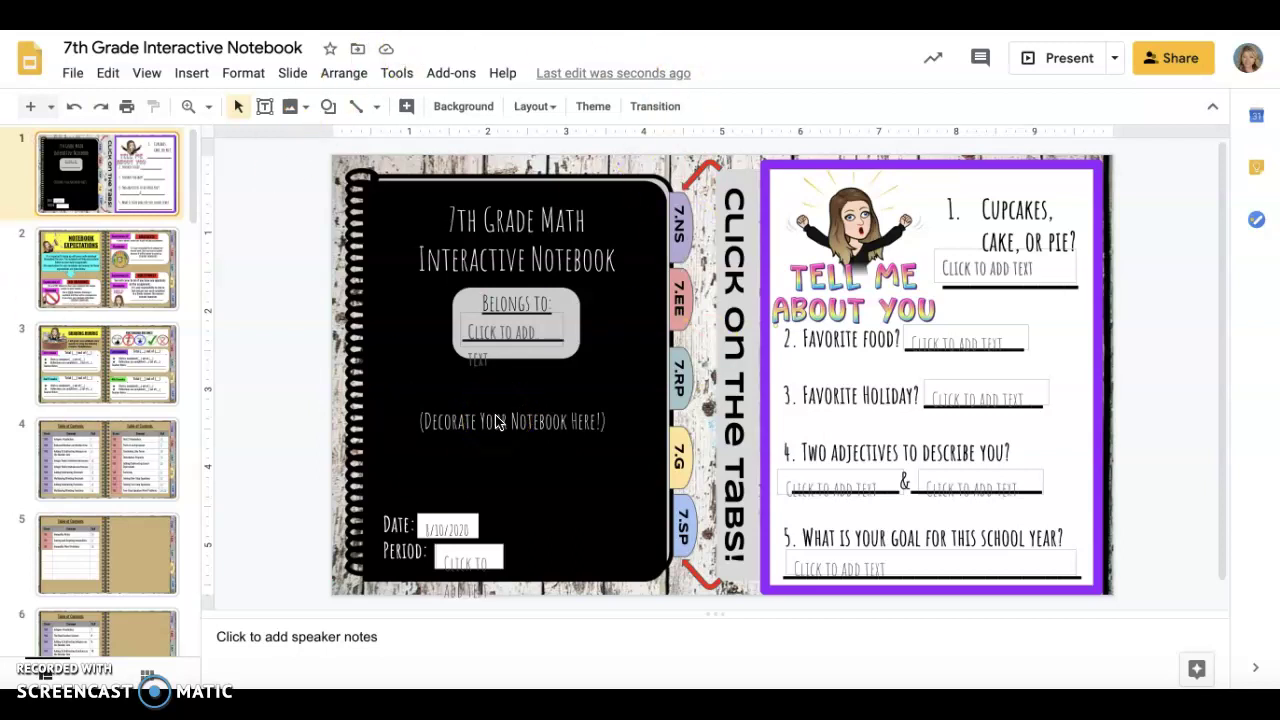
Step: Select the question 1, Favorite food, Belongs to and Period answer boxes on the notebook cover
{"action": "left_click", "coordinate": [985, 273]}
{"action": "left_click", "coordinate": [963, 340]}
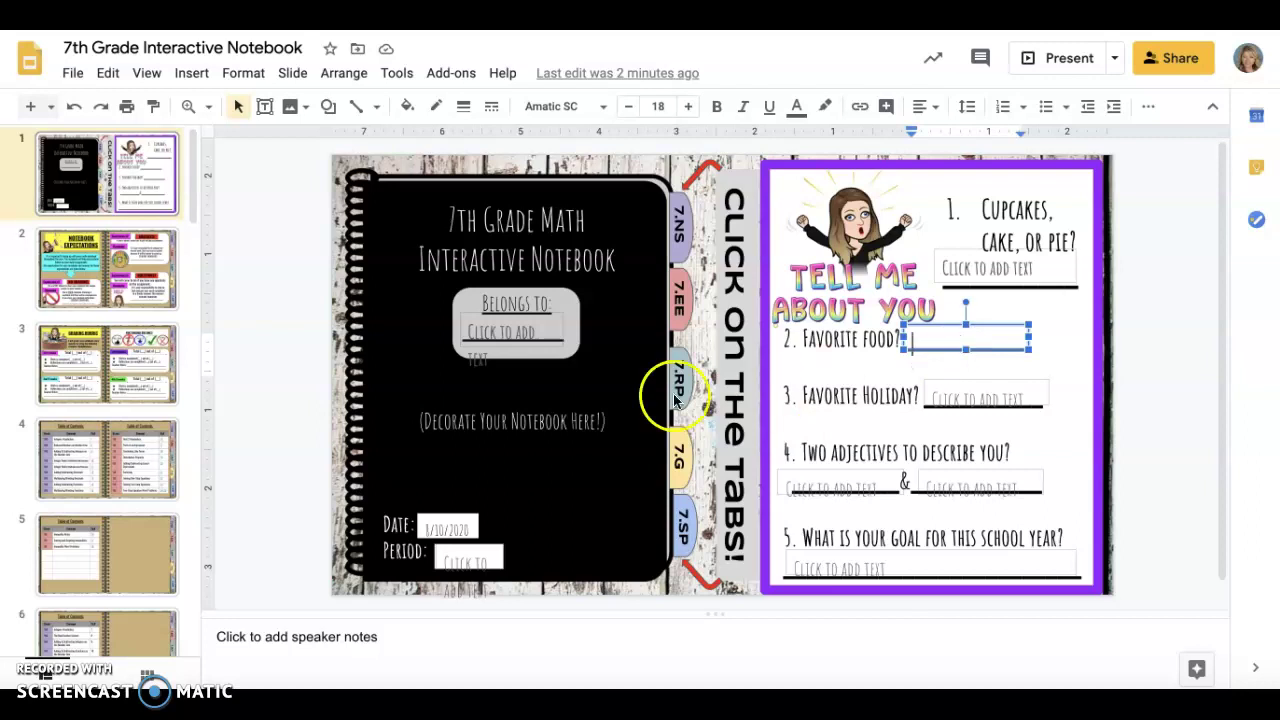
{"action": "left_click", "coordinate": [508, 332]}
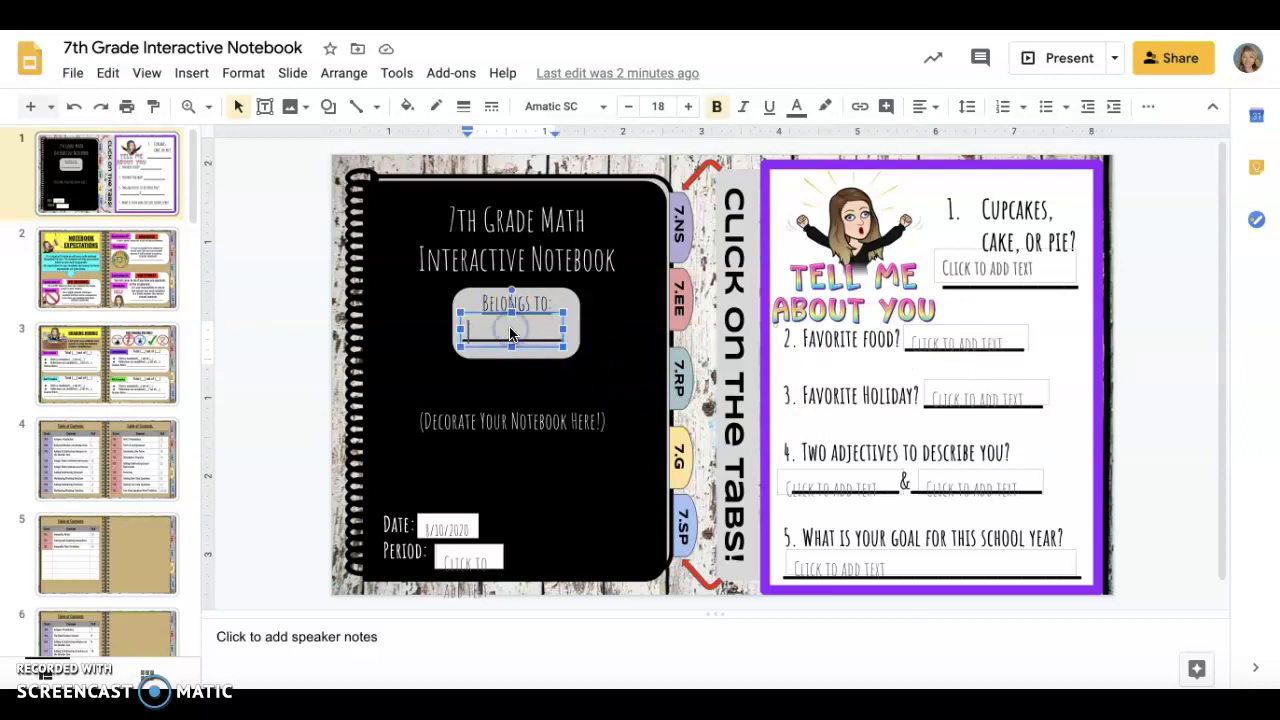
{"action": "left_click", "coordinate": [470, 565]}
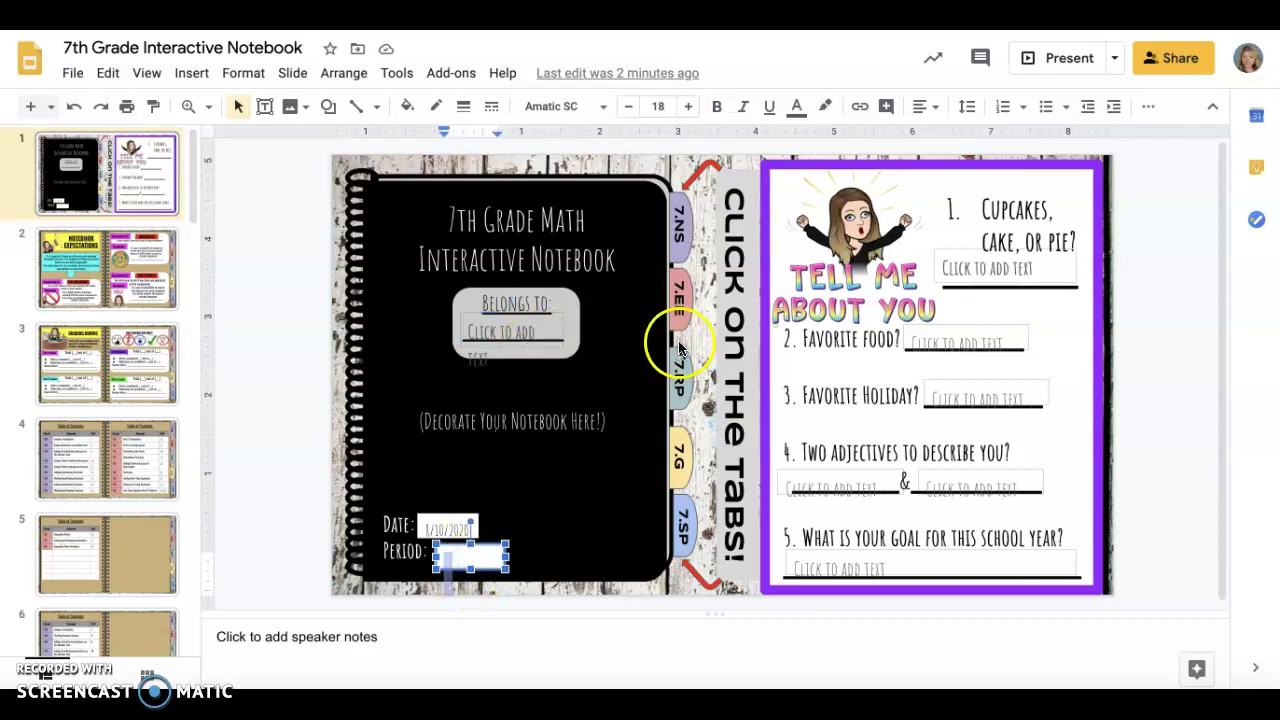
{"action": "left_click_drag", "start_coordinate": [582, 248], "coordinate": [455, 368]}
{"action": "left_click", "coordinate": [420, 294]}
{"action": "left_click_drag", "start_coordinate": [381, 210], "coordinate": [378, 150]}
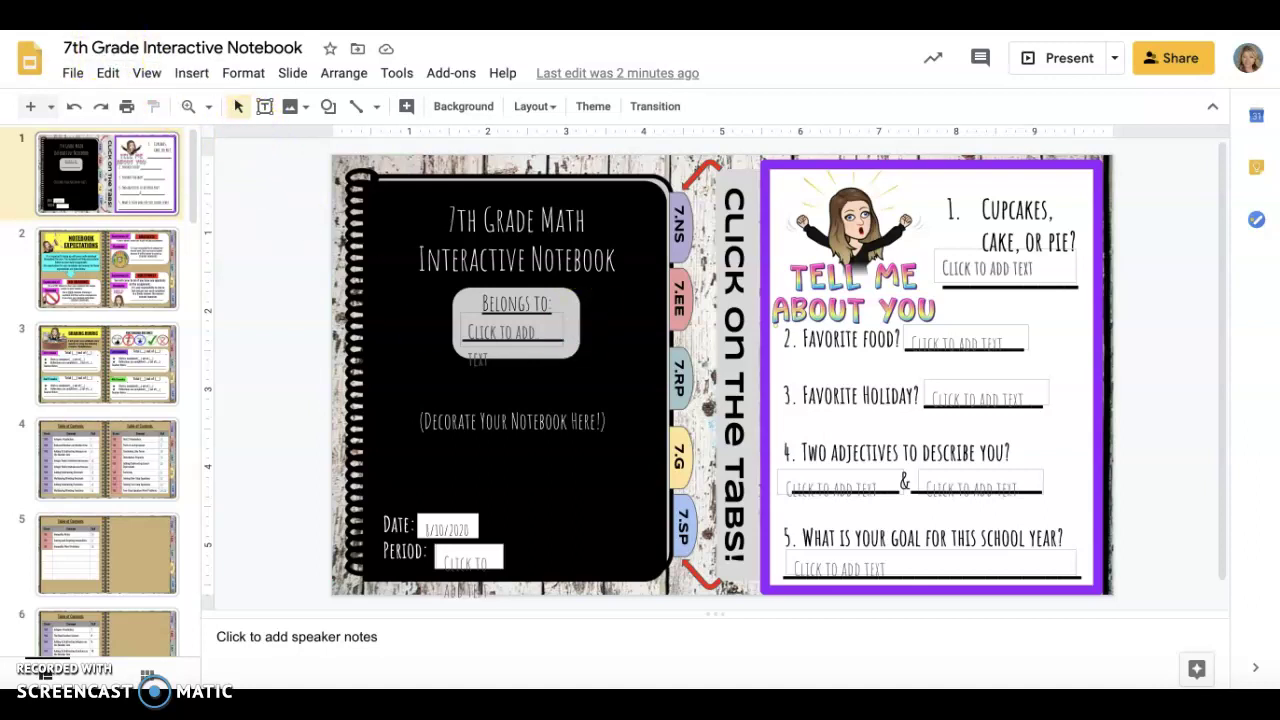
Step: In the Interactive Journals deck, move the Unit 1 label and Welcome Bitmoji, then undo the Bitmoji move
{"action": "left_click", "coordinate": [491, 365]}
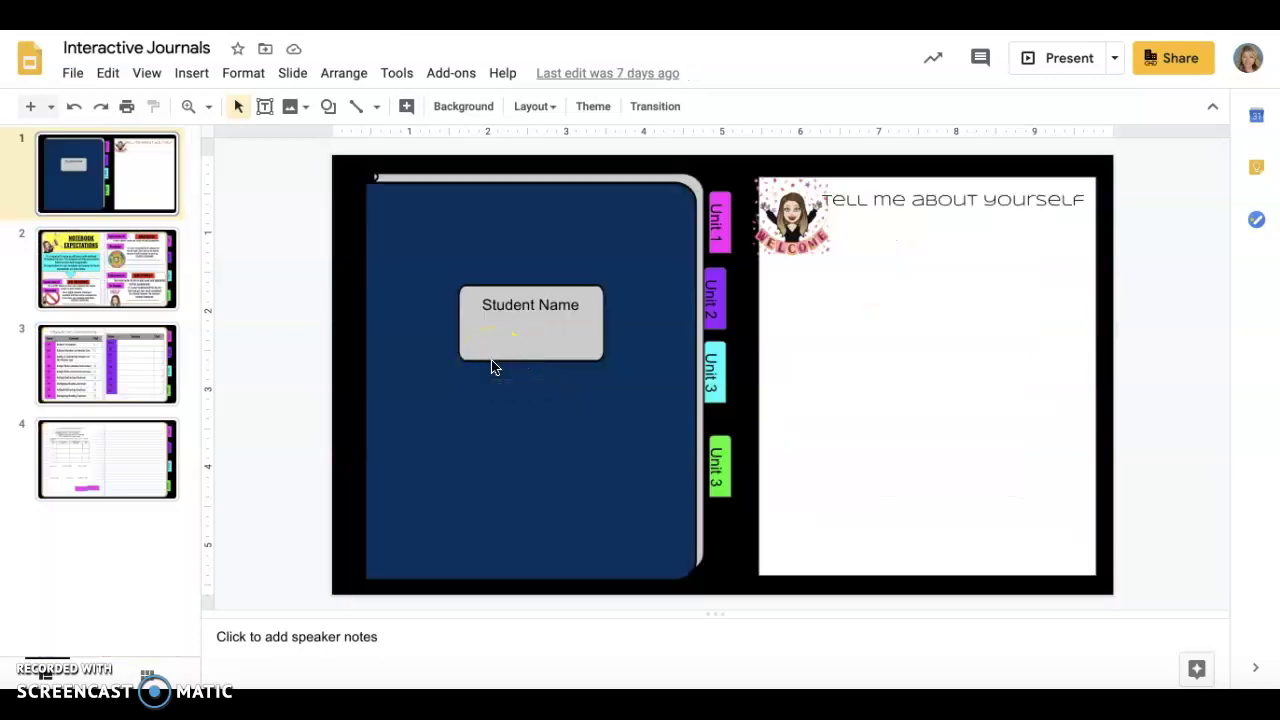
{"action": "left_click", "coordinate": [565, 311]}
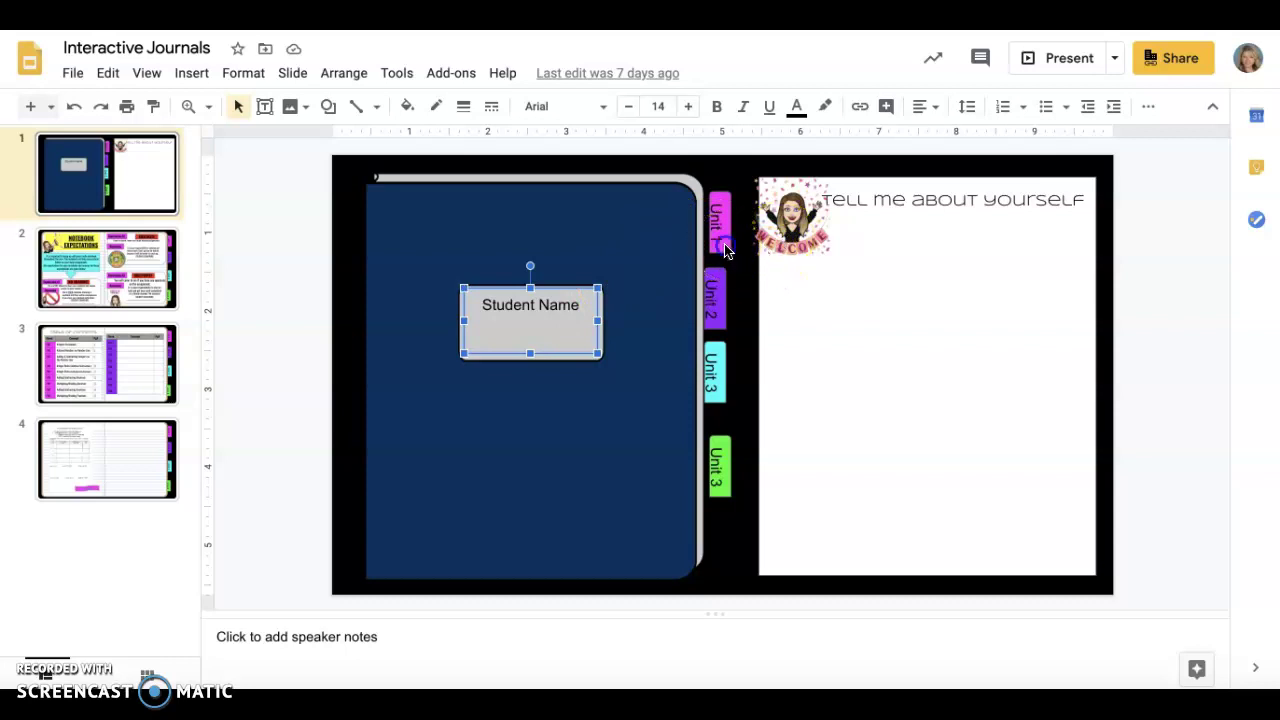
{"action": "left_click_drag", "start_coordinate": [723, 249], "coordinate": [752, 305]}
{"action": "left_click_drag", "start_coordinate": [785, 229], "coordinate": [872, 290]}
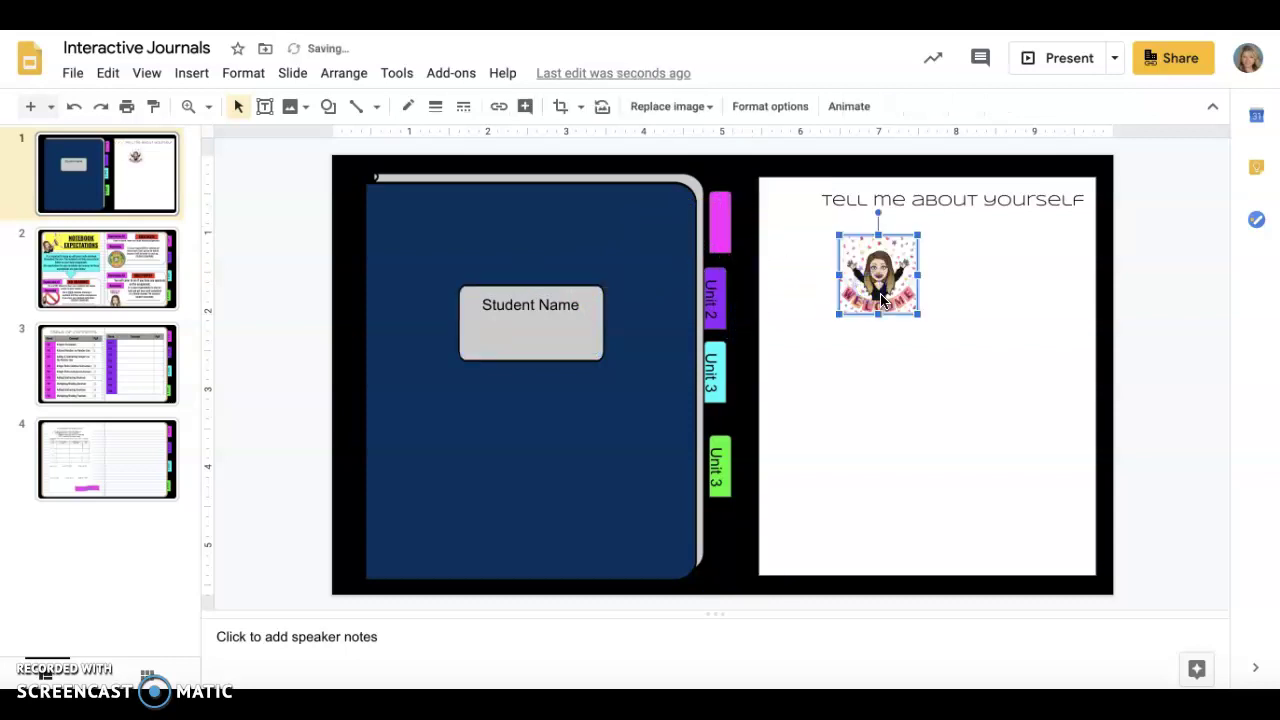
{"action": "double_click", "coordinate": [982, 209]}
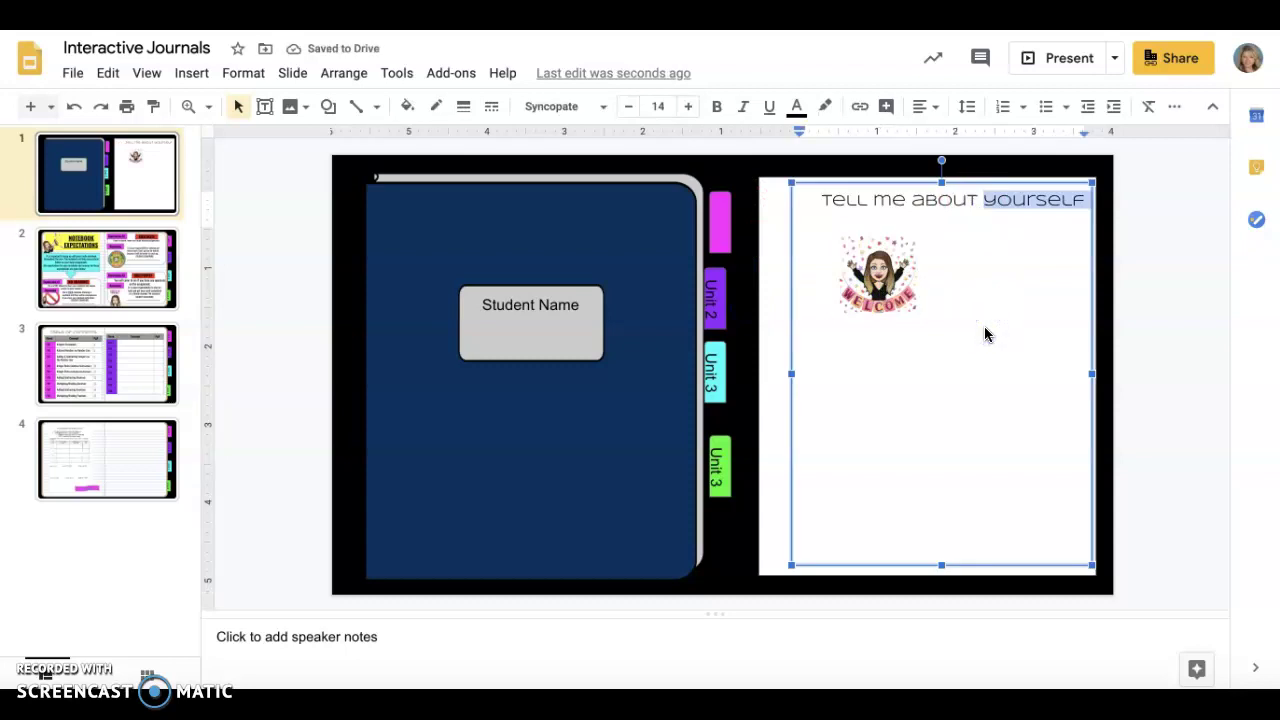
{"action": "key", "text": "ctrl+z"}
{"action": "key", "text": "ctrl+z"}
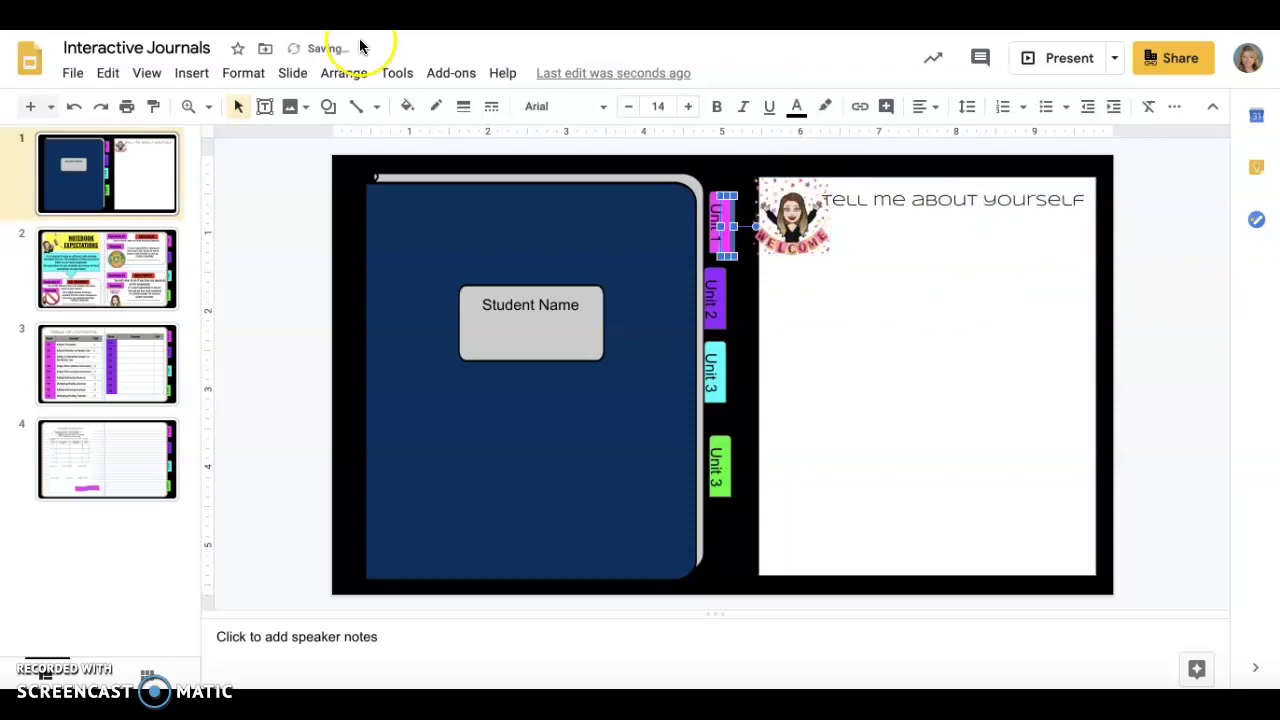
Step: Close the Interactive Journals deck and open slide 8, the notebook's Real Number System page
{"action": "key", "text": "super+r"}
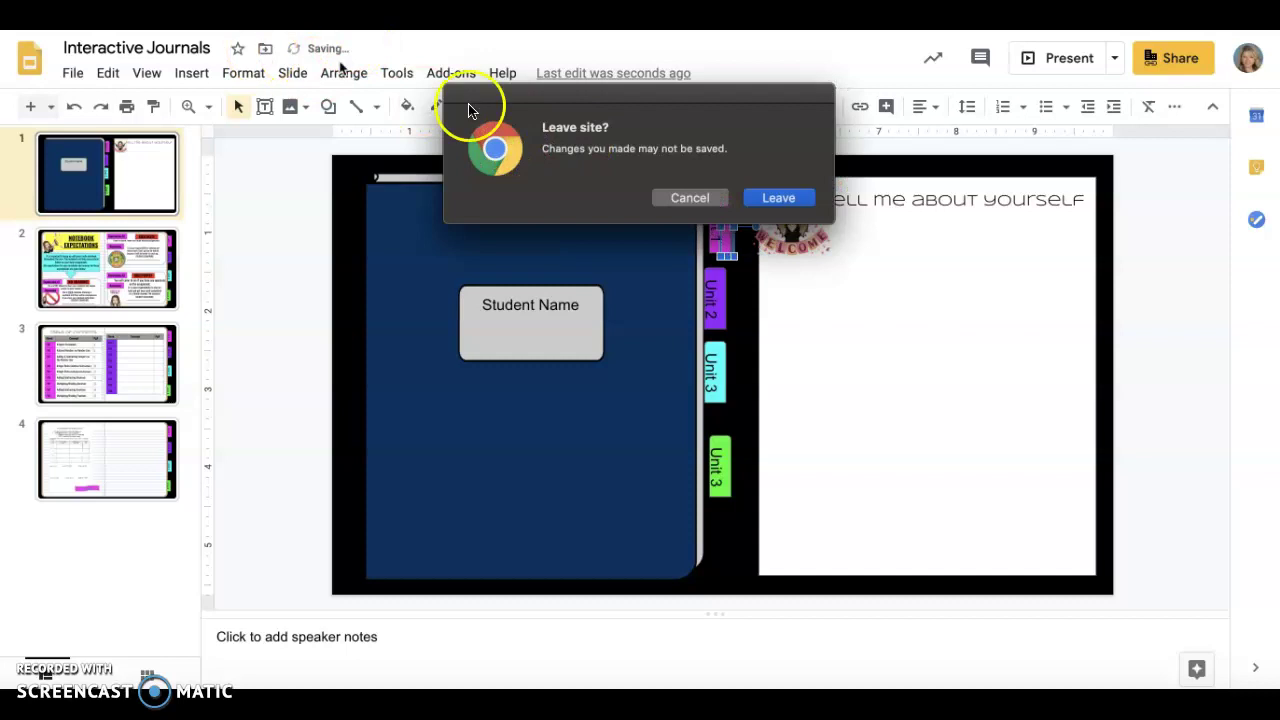
{"action": "left_click", "coordinate": [778, 198]}
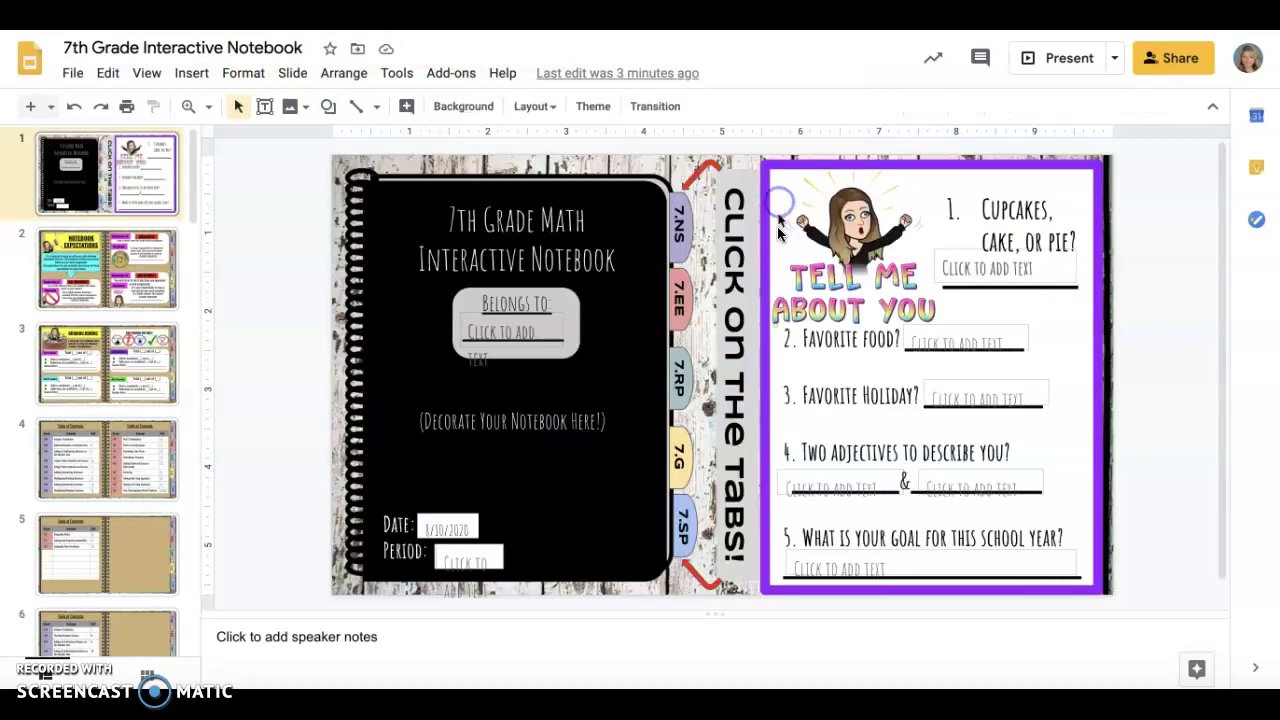
{"action": "left_click", "coordinate": [815, 335]}
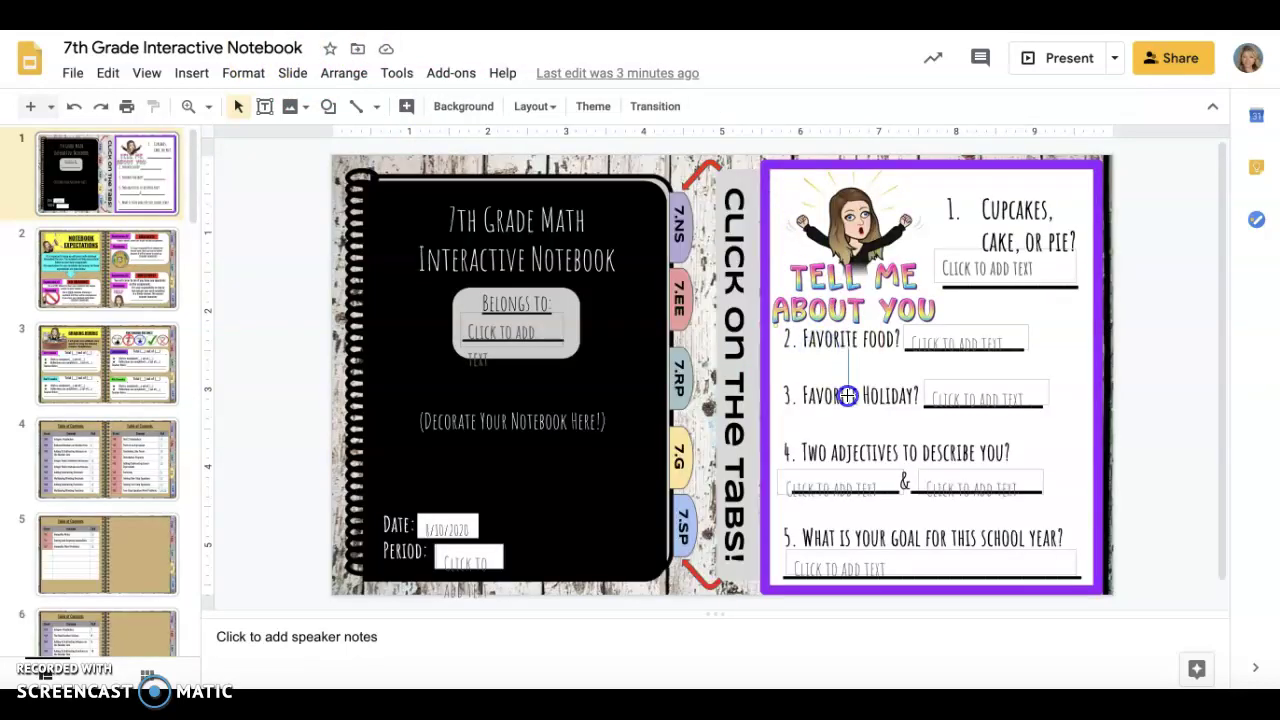
{"action": "left_click", "coordinate": [978, 268]}
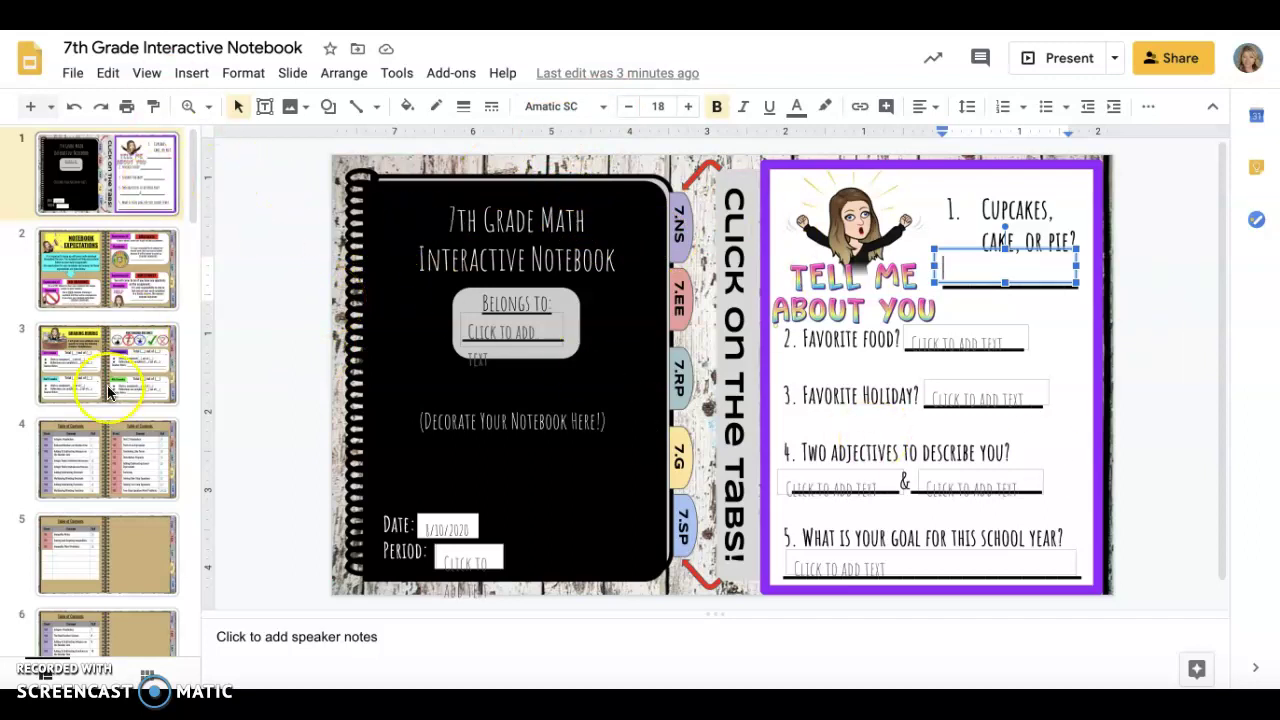
{"action": "scroll", "coordinate": [108, 385], "scroll_direction": "down", "scroll_amount": 5}
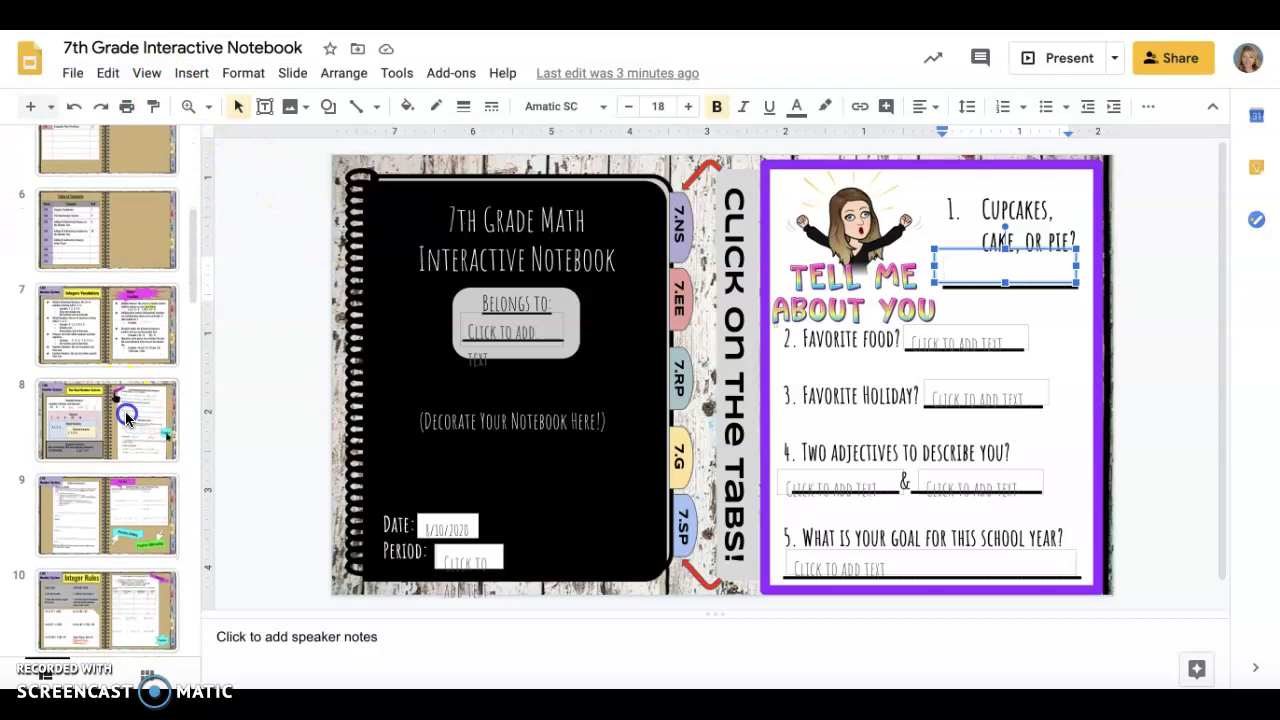
{"action": "left_click", "coordinate": [124, 412]}
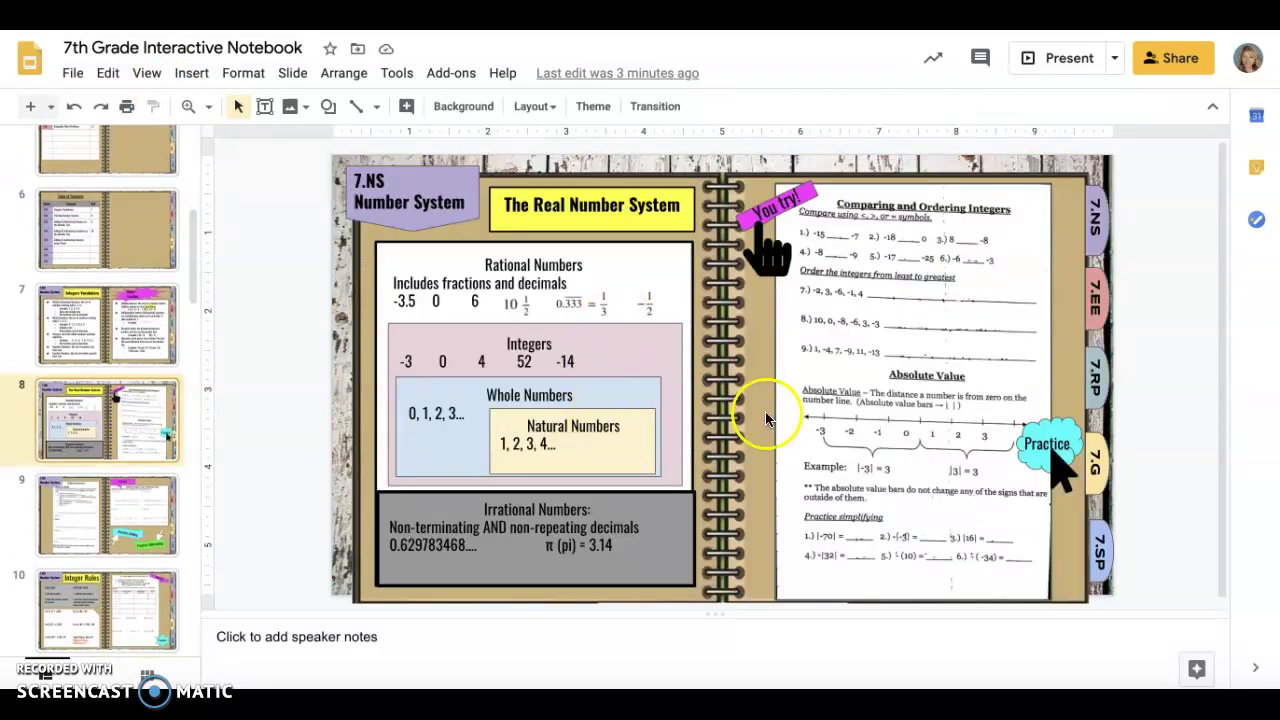
{"action": "left_click_drag", "start_coordinate": [877, 391], "coordinate": [797, 398]}
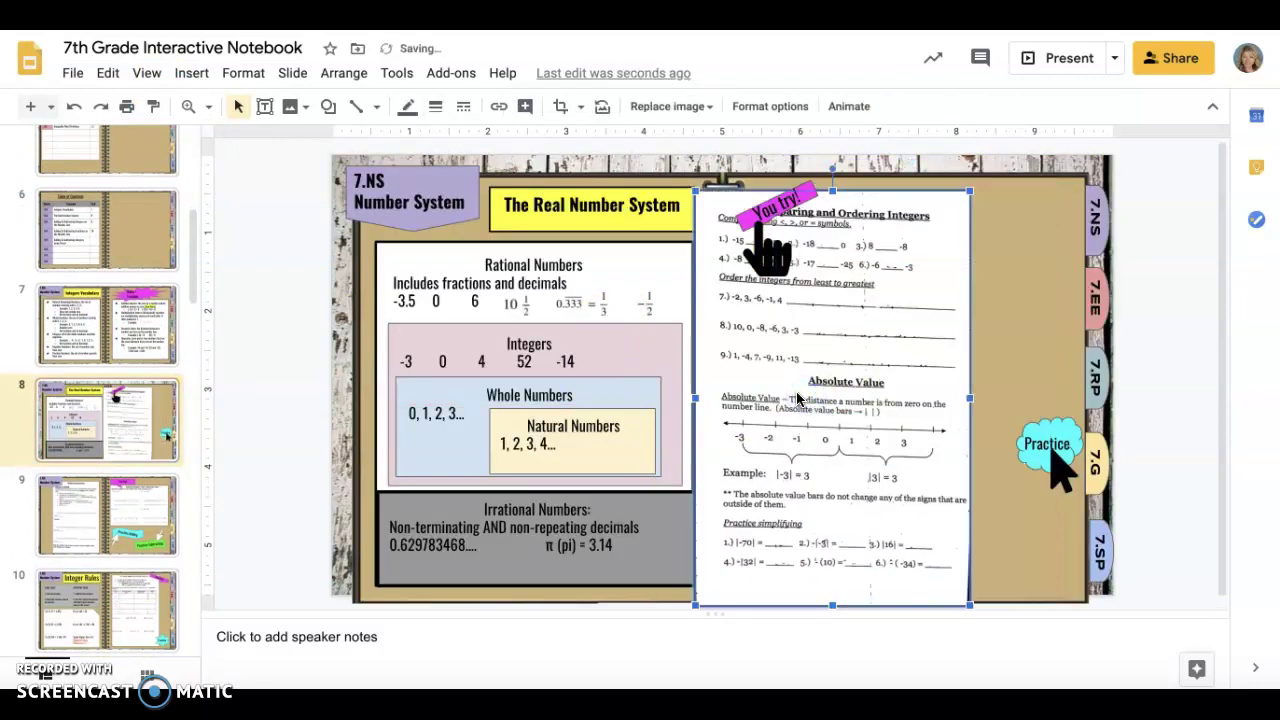
{"action": "key", "text": "ctrl+z"}
{"action": "left_click", "coordinate": [1022, 487]}
{"action": "left_click_drag", "start_coordinate": [1053, 455], "coordinate": [990, 466]}
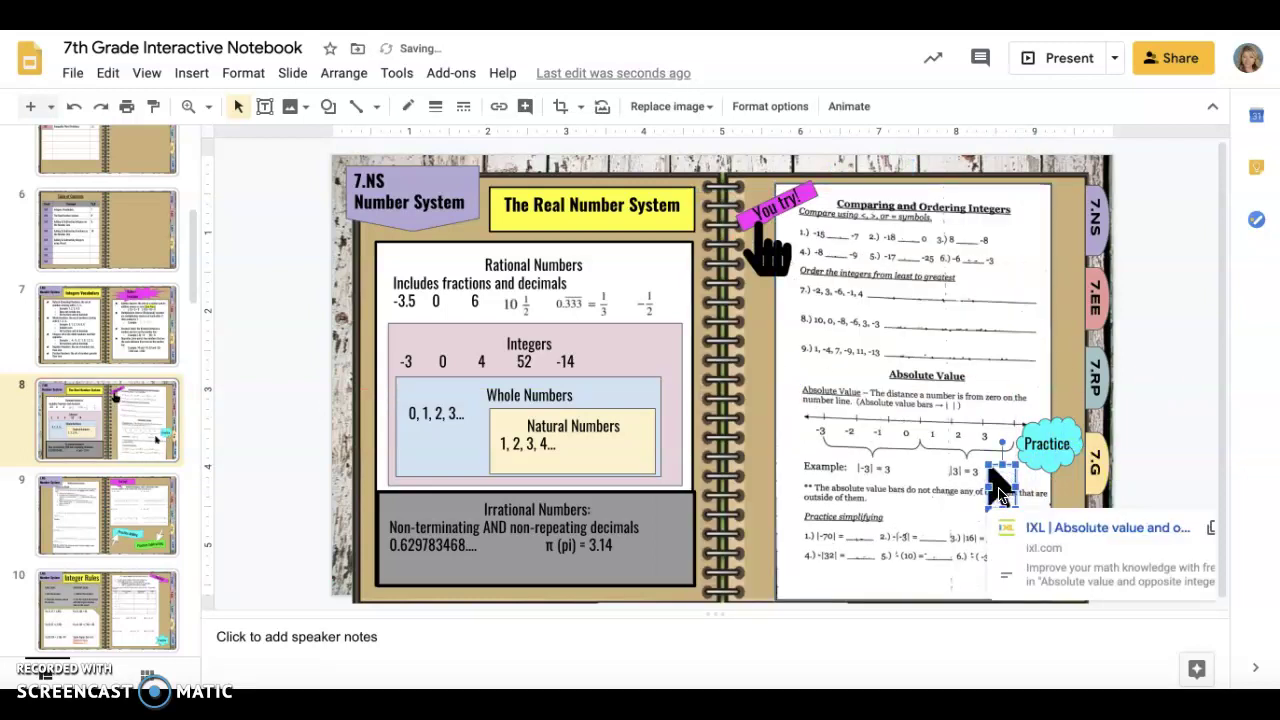
{"action": "left_click", "coordinate": [600, 205]}
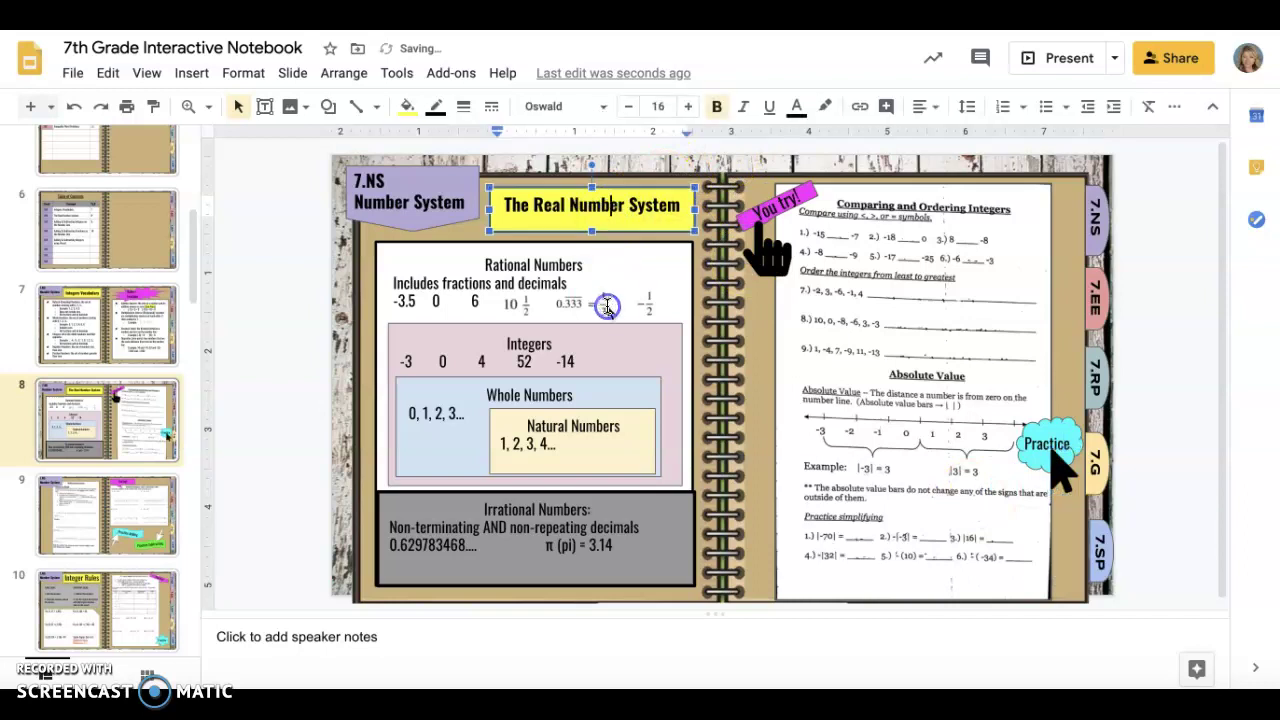
{"action": "left_click", "coordinate": [591, 233]}
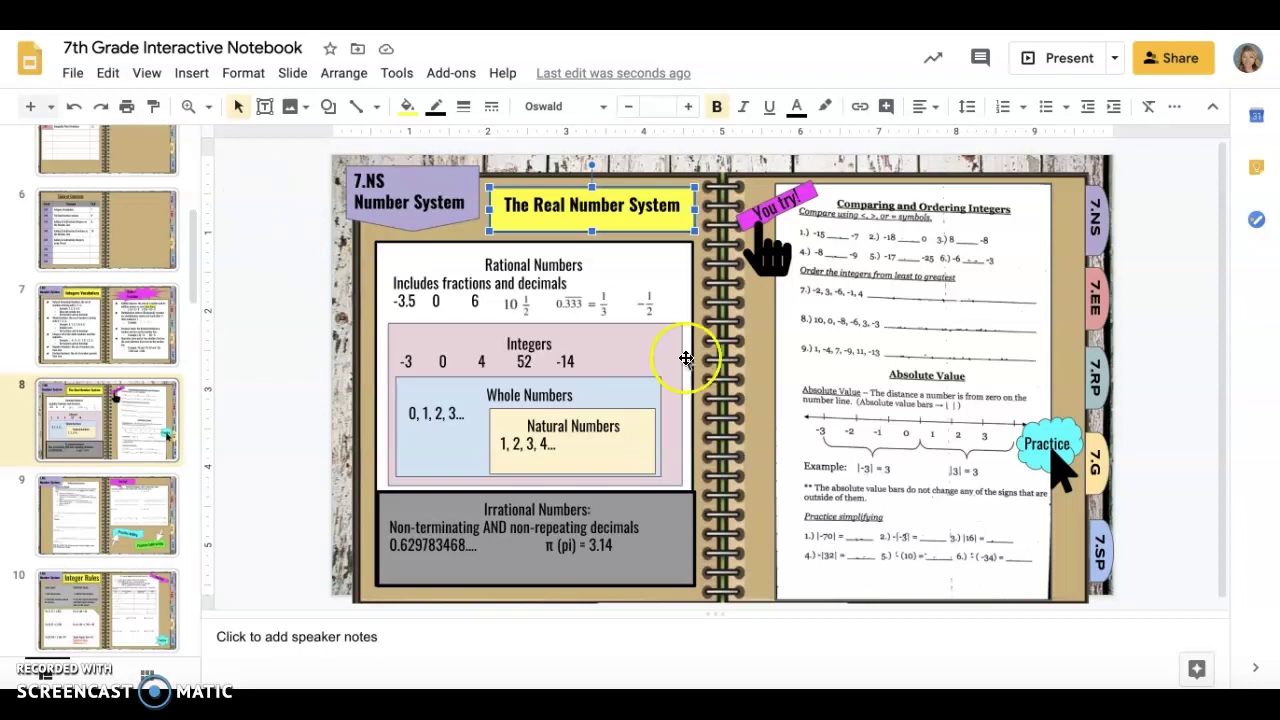
{"action": "left_click", "coordinate": [723, 358]}
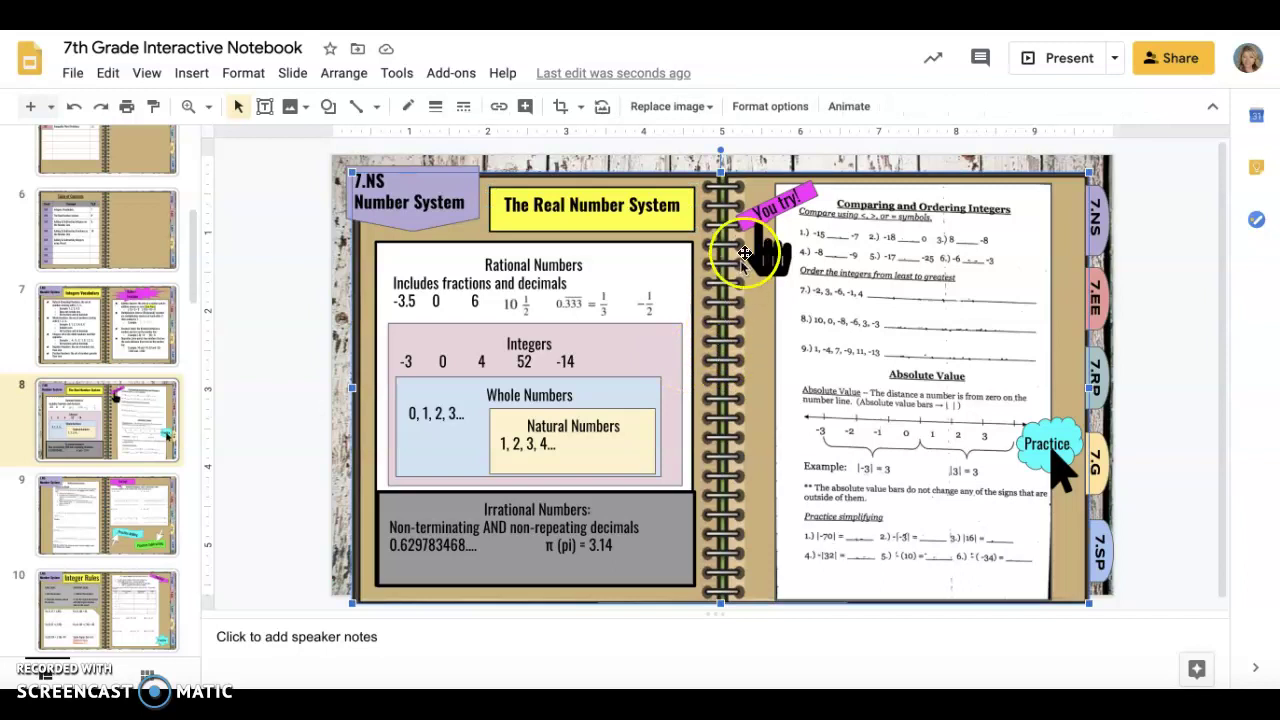
{"action": "left_click", "coordinate": [643, 165]}
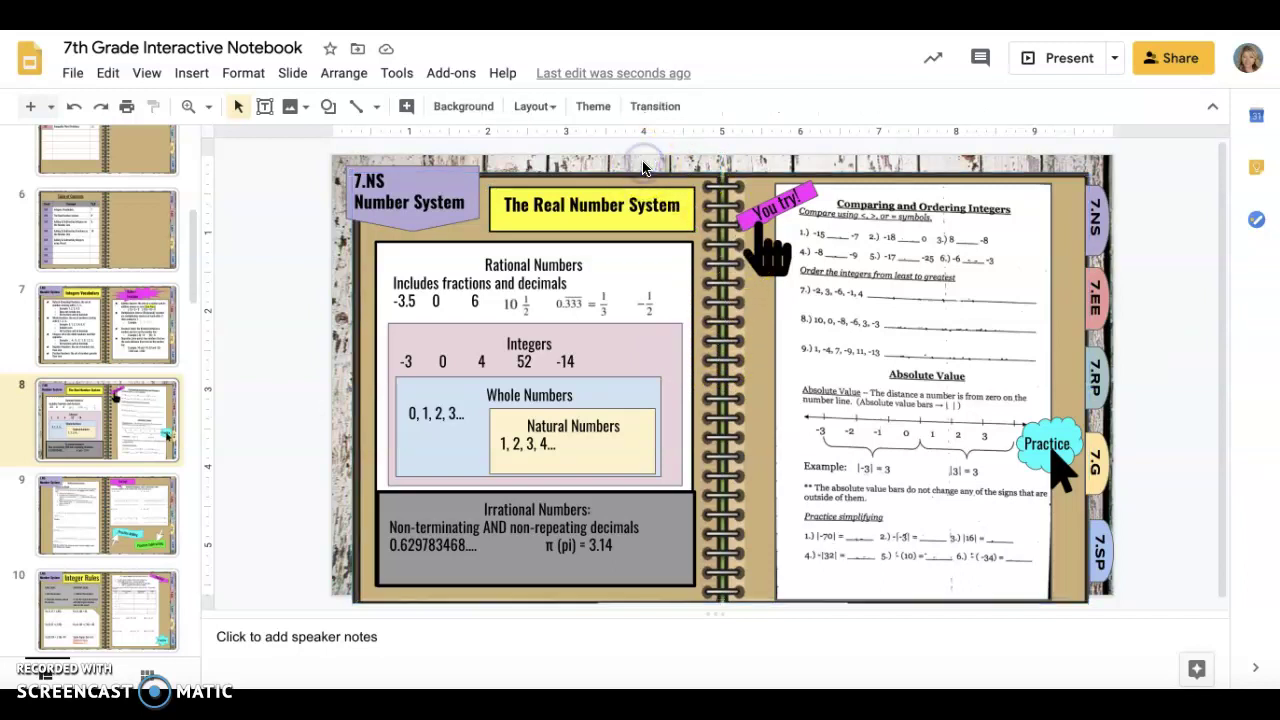
{"action": "left_click", "coordinate": [474, 110]}
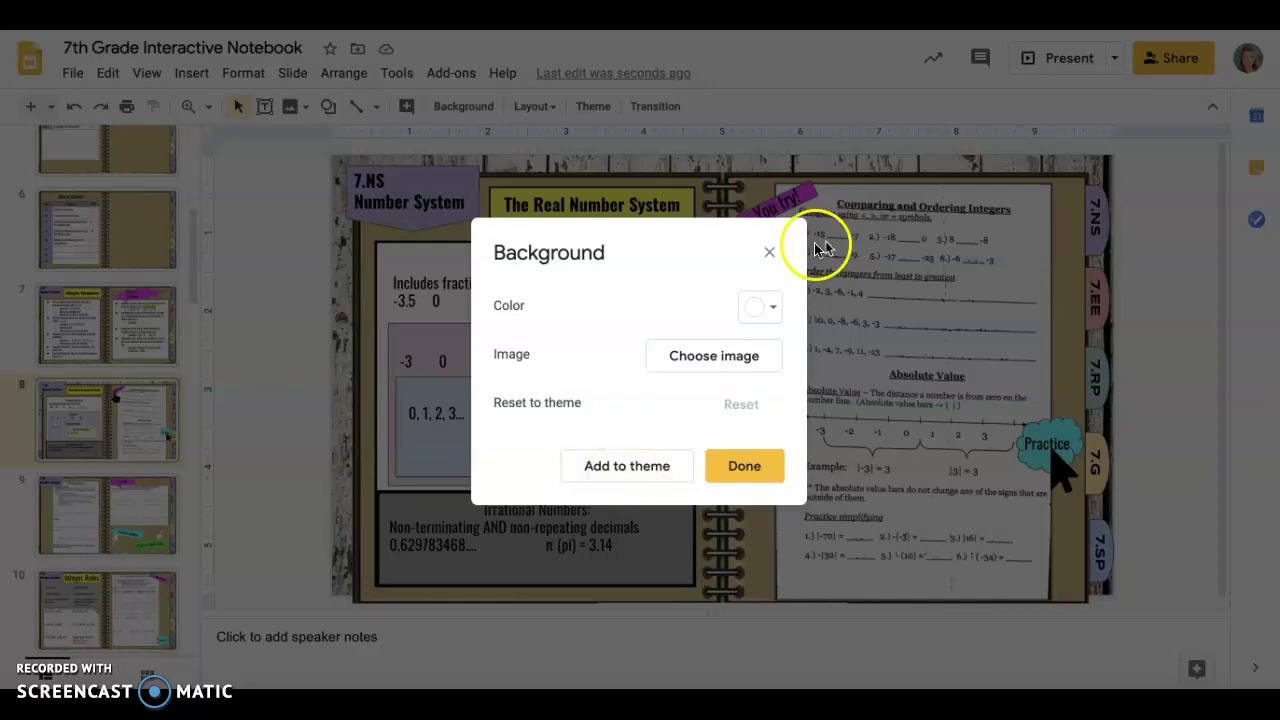
{"action": "left_click", "coordinate": [767, 253]}
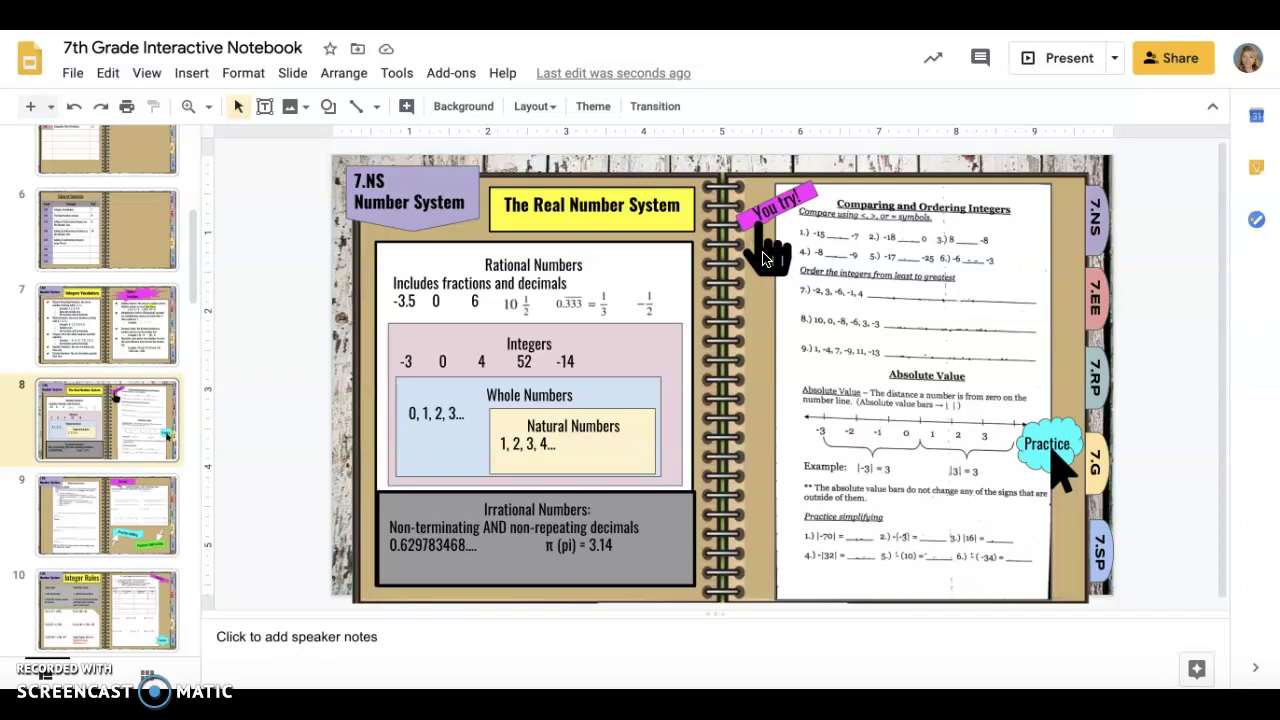
Step: Delete every object on slide 8 to expose the weathered wood background, then open the Simple Light master
{"action": "left_click", "coordinate": [722, 200]}
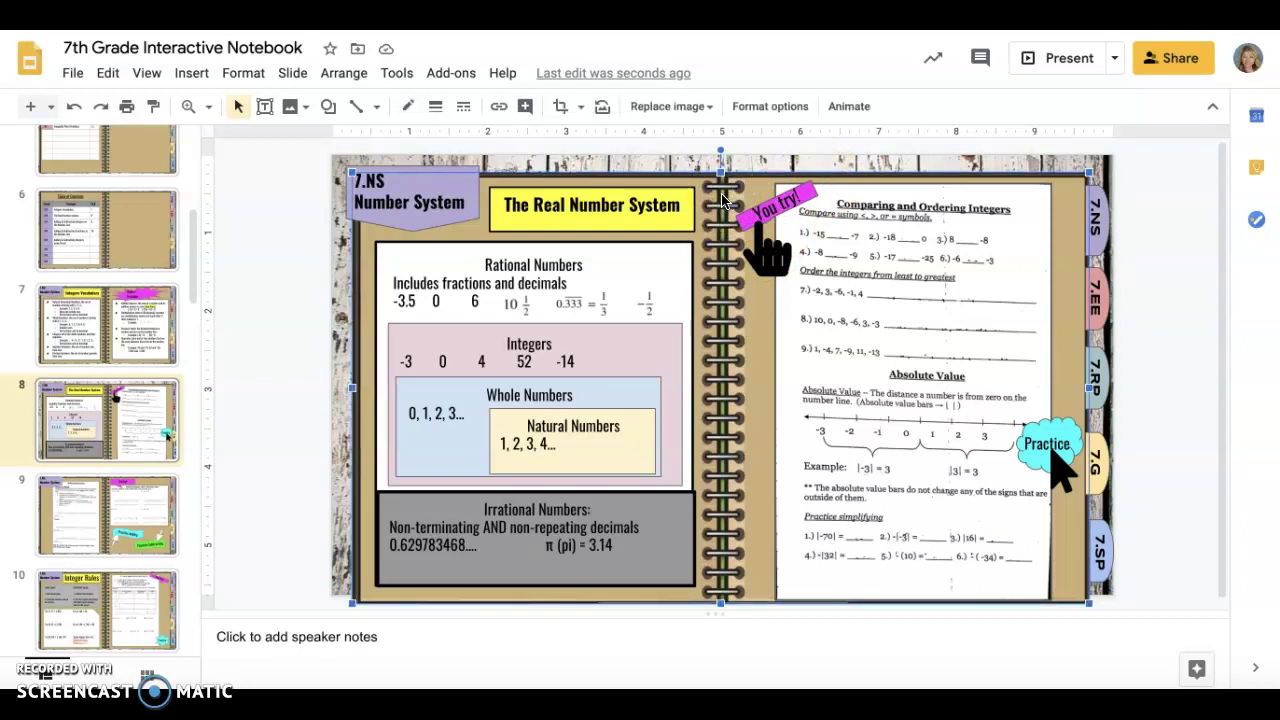
{"action": "key", "text": "ctrl+a"}
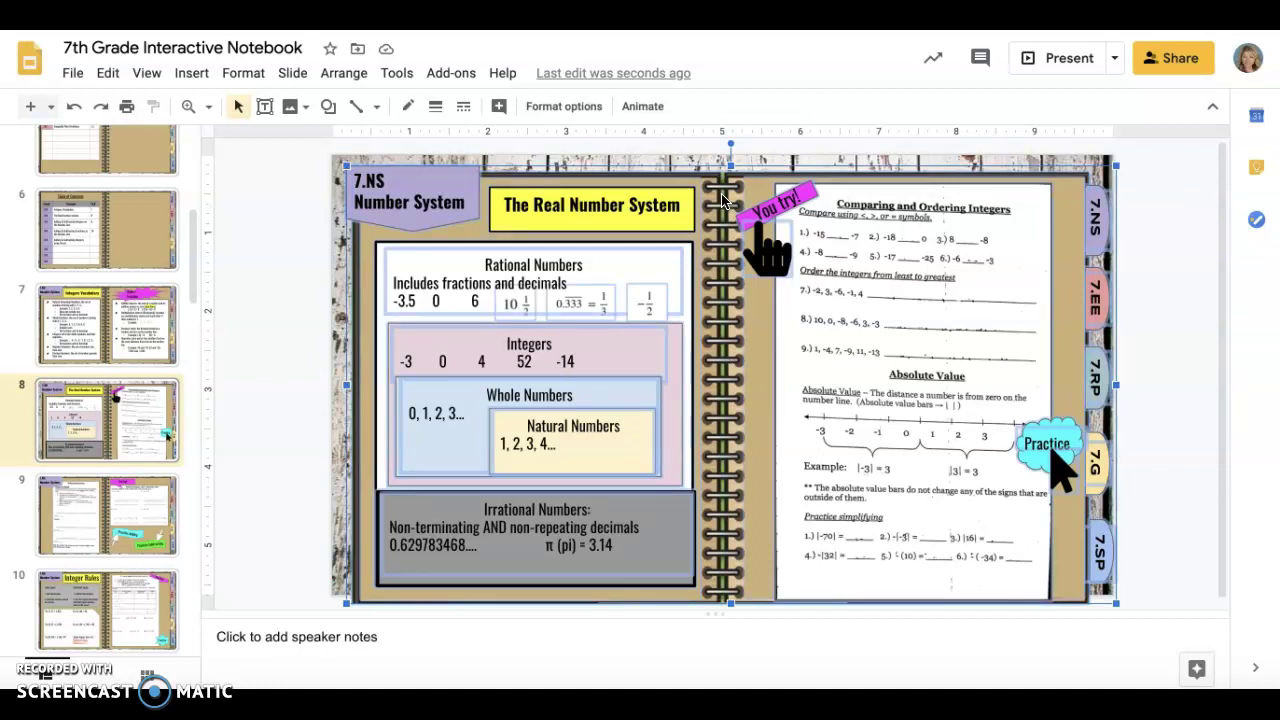
{"action": "key", "text": "Delete"}
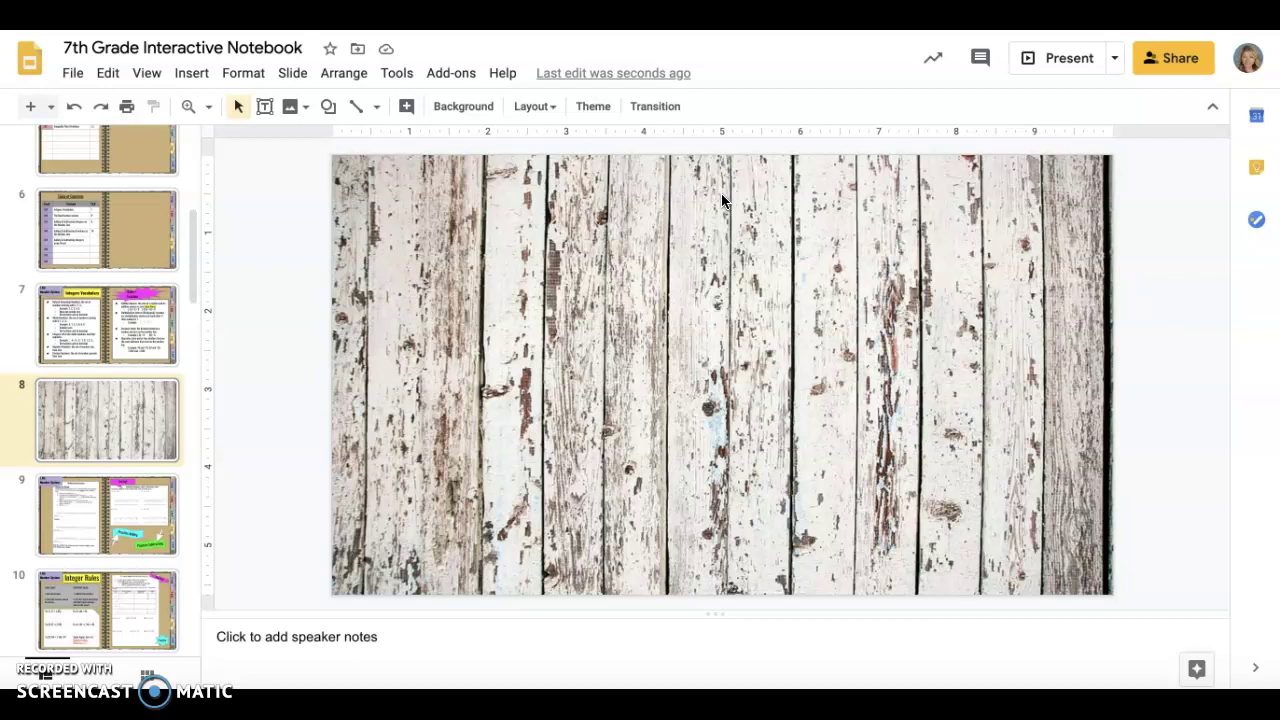
{"action": "left_click", "coordinate": [145, 78]}
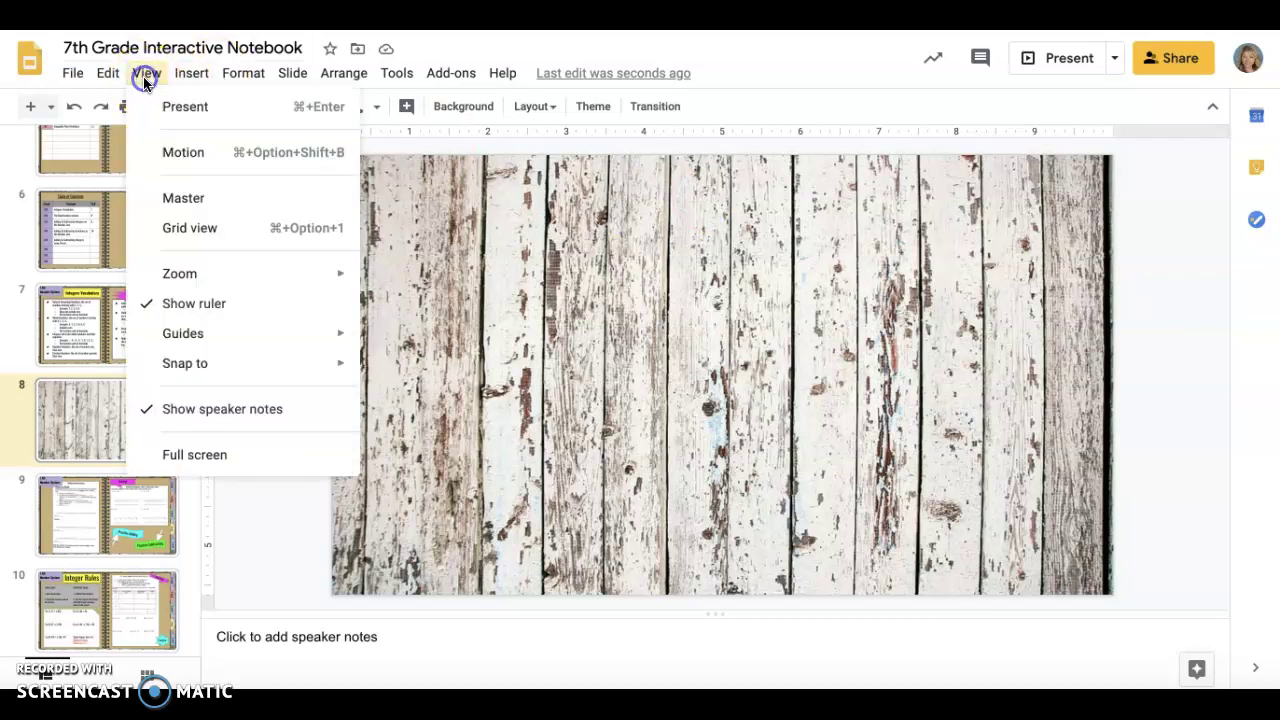
{"action": "left_click", "coordinate": [184, 198]}
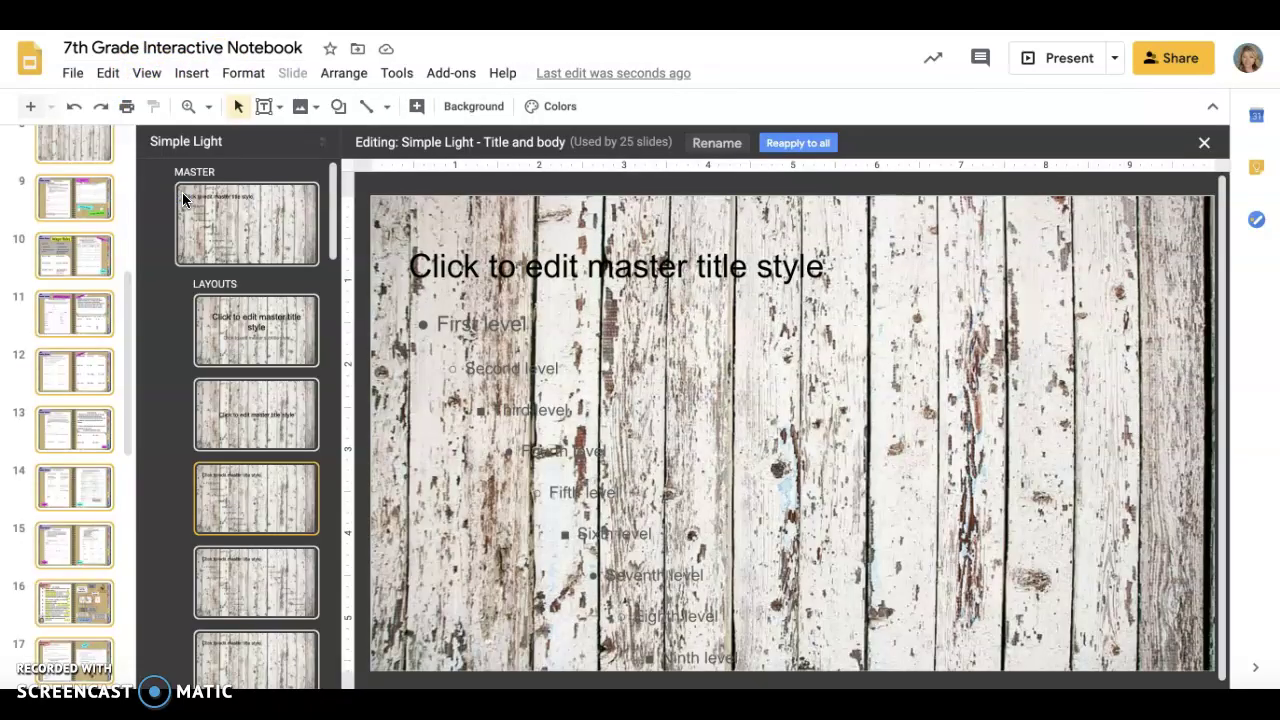